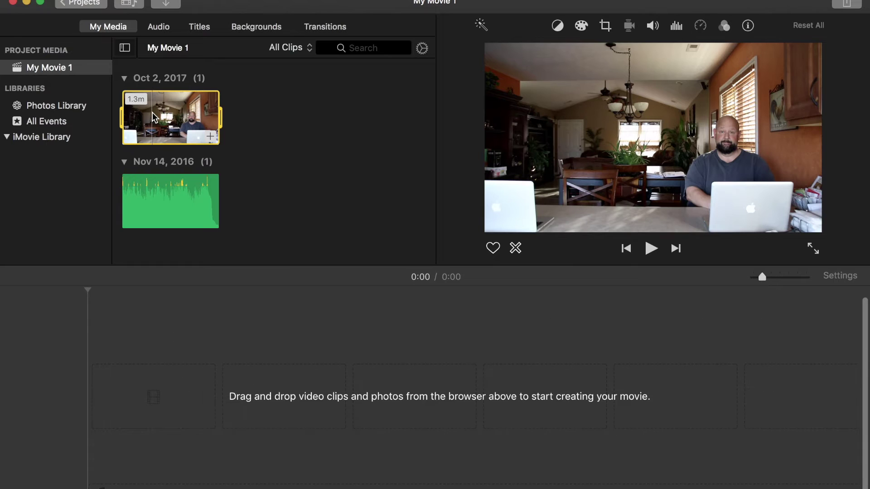
# Step: Add the Oct 2, 2017 clip to the timeline and trim its beginning off up to 0:13
pyautogui.moveTo(171, 109); pyautogui.dragTo(44, 405)
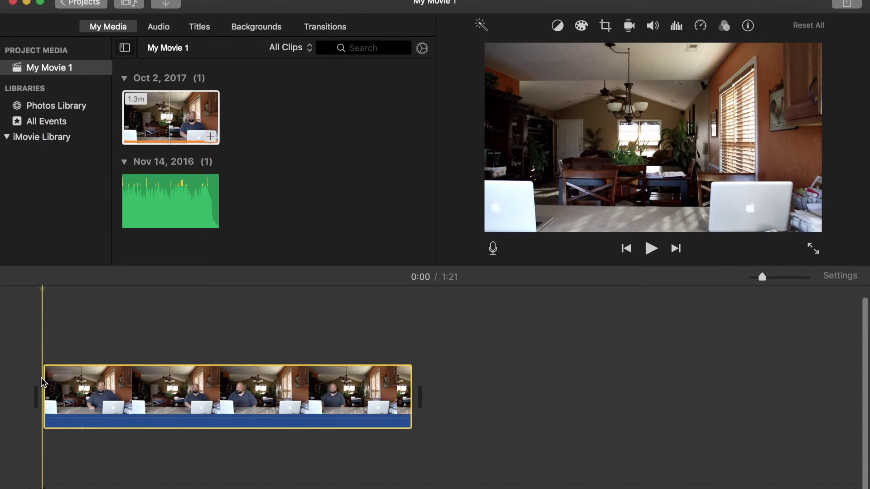
pyautogui.moveTo(40, 287); pyautogui.dragTo(105, 298)
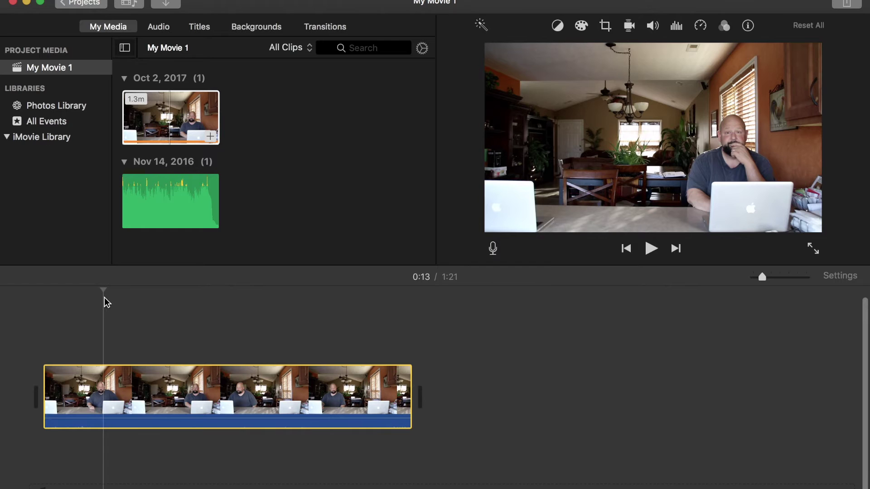
pyautogui.click(47, 376)
pyautogui.moveTo(46, 377); pyautogui.dragTo(105, 376)
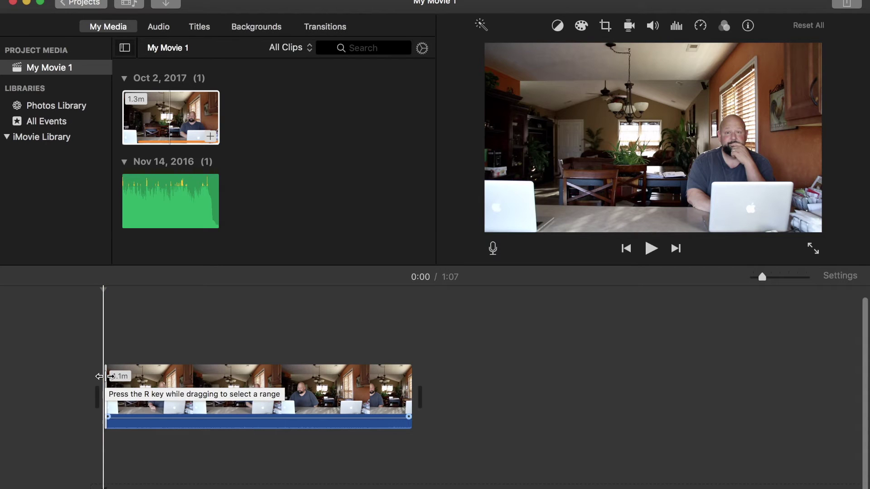
# Step: Split the timeline clip into two parts at 0:27
pyautogui.moveTo(103, 291); pyautogui.dragTo(230, 309)
pyautogui.click(230, 376)
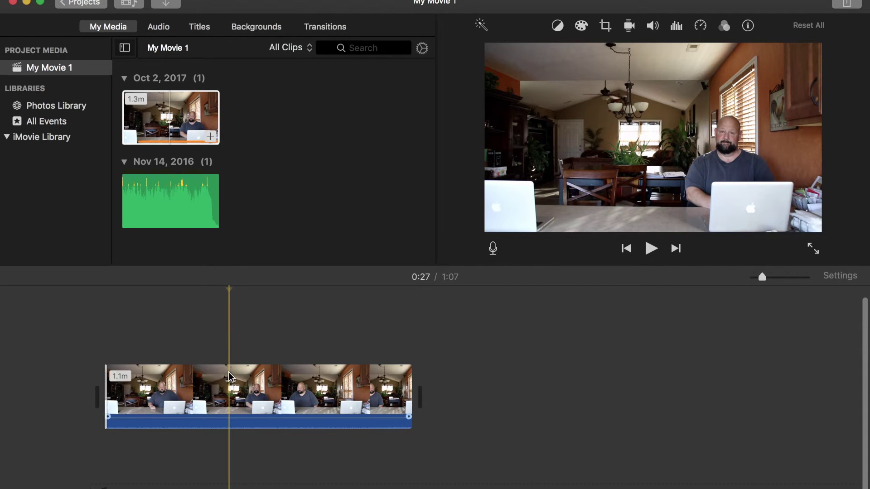
pyautogui.rightClick(230, 375)
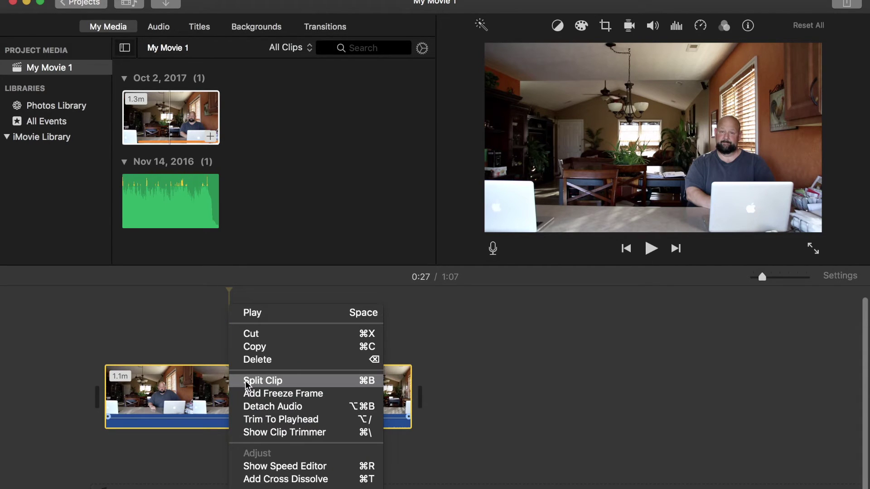
pyautogui.click(246, 385)
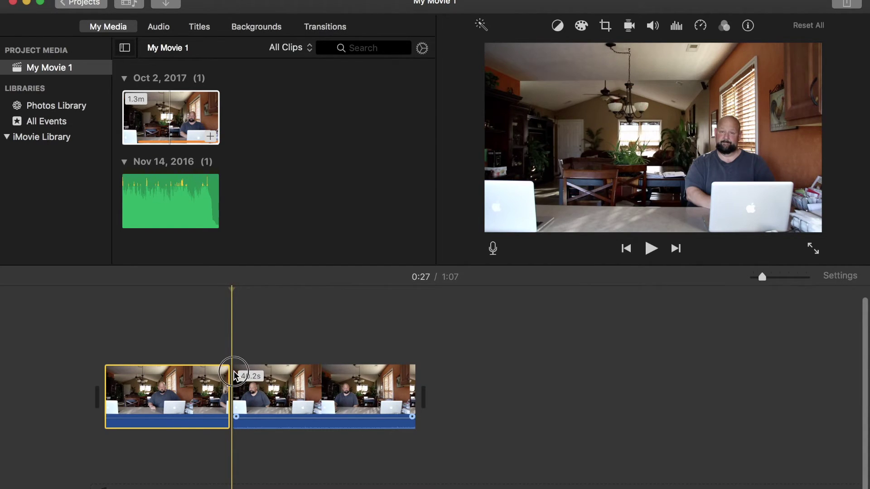
# Step: Trim the second part's beginning to leave 28.9 s and stack it above the first part, aligned to its start
pyautogui.moveTo(234, 376); pyautogui.dragTo(286, 371)
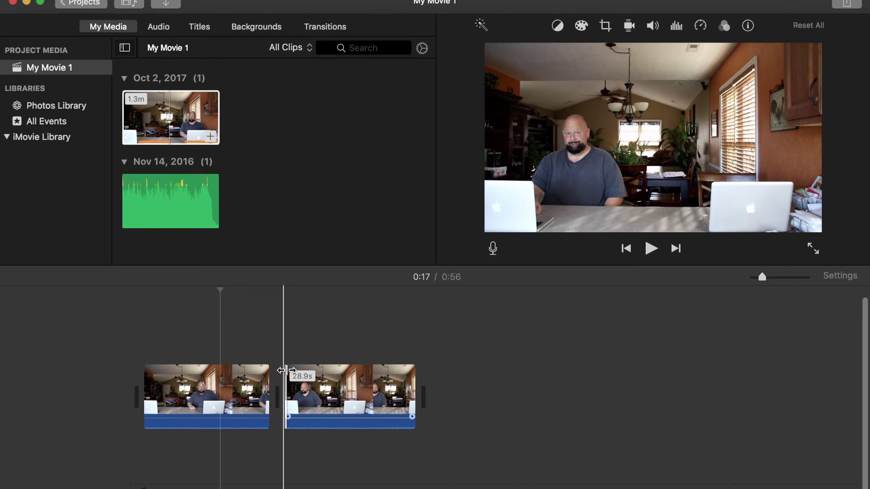
pyautogui.moveTo(332, 405); pyautogui.dragTo(191, 341)
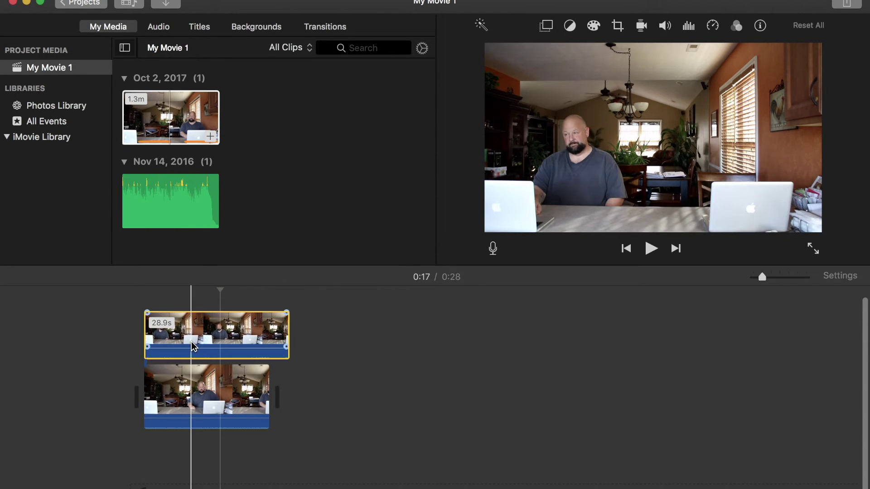
# Step: Trim the ends of the upper and lower clips so that both finish at 0:22
pyautogui.moveTo(289, 325); pyautogui.dragTo(277, 324)
pyautogui.moveTo(220, 290); pyautogui.dragTo(244, 292)
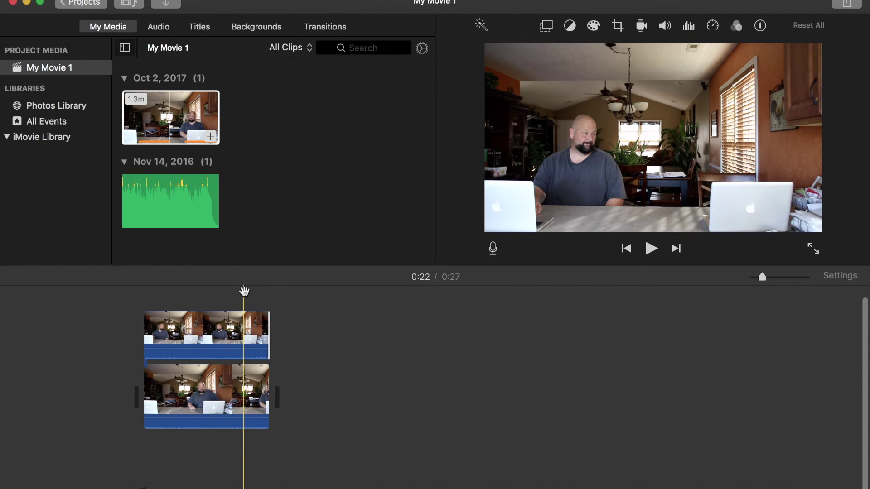
pyautogui.moveTo(265, 322); pyautogui.dragTo(240, 325)
pyautogui.click(252, 366)
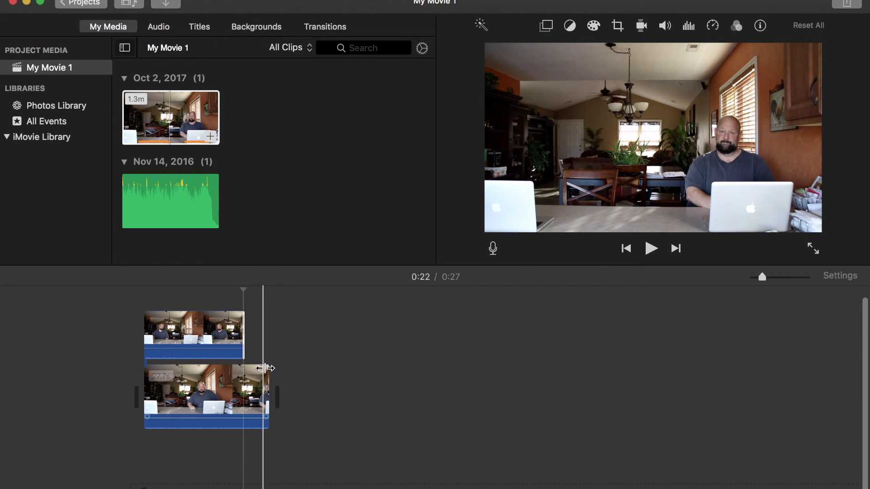
pyautogui.moveTo(270, 370); pyautogui.dragTo(241, 363)
pyautogui.click(147, 357)
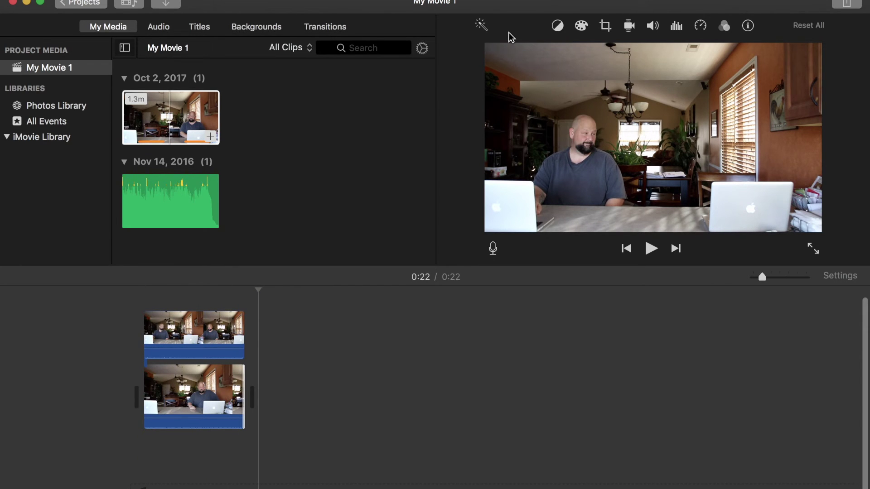
# Step: Set the upper clip's video overlay style to Green/Blue Screen
pyautogui.click(192, 335)
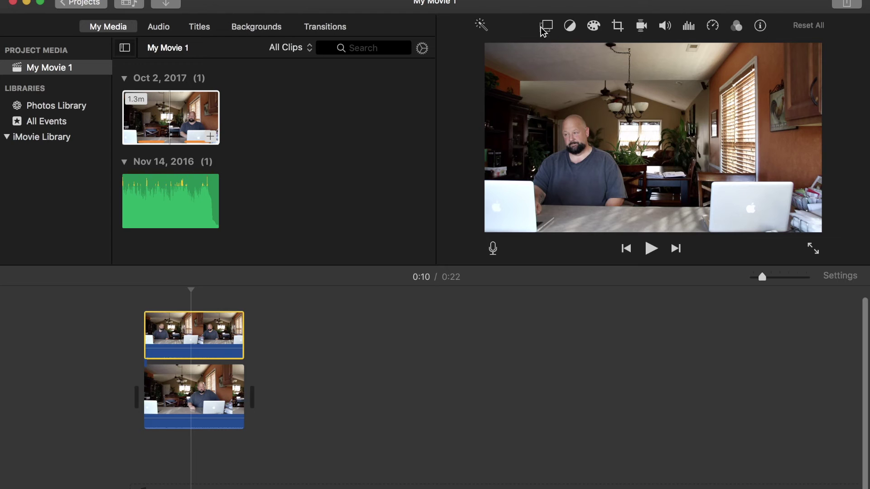
pyautogui.click(547, 27)
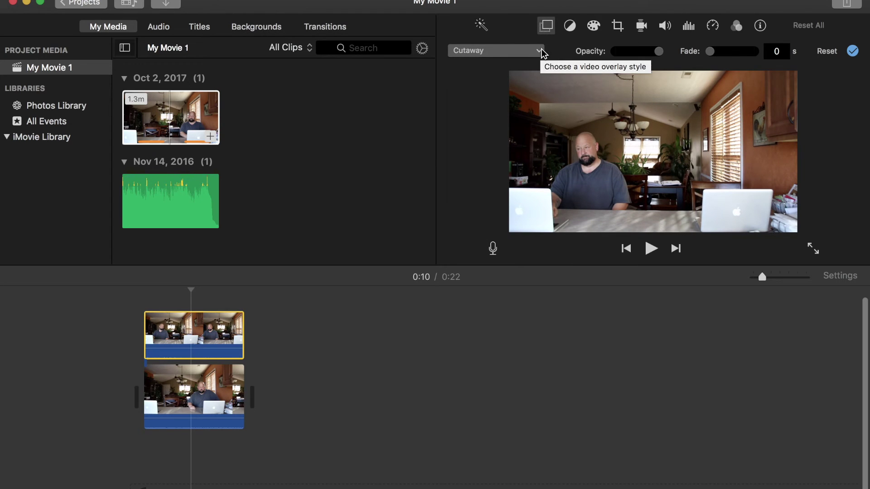
pyautogui.click(540, 48)
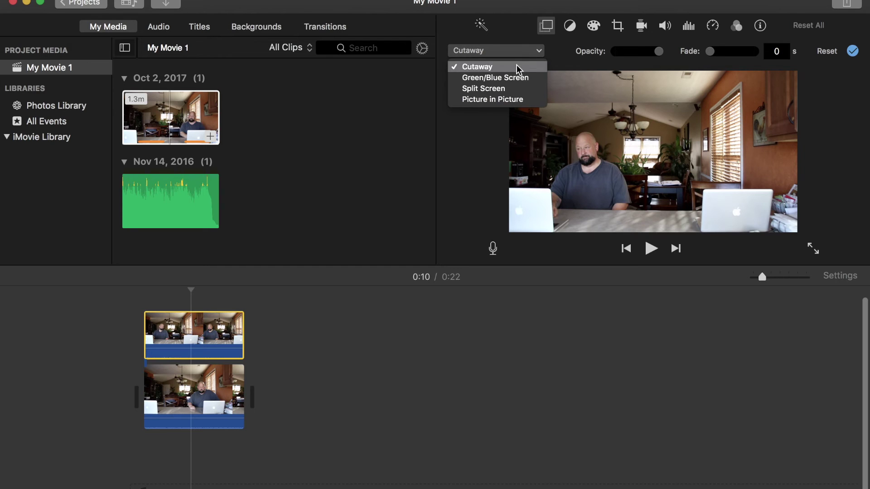
pyautogui.click(511, 78)
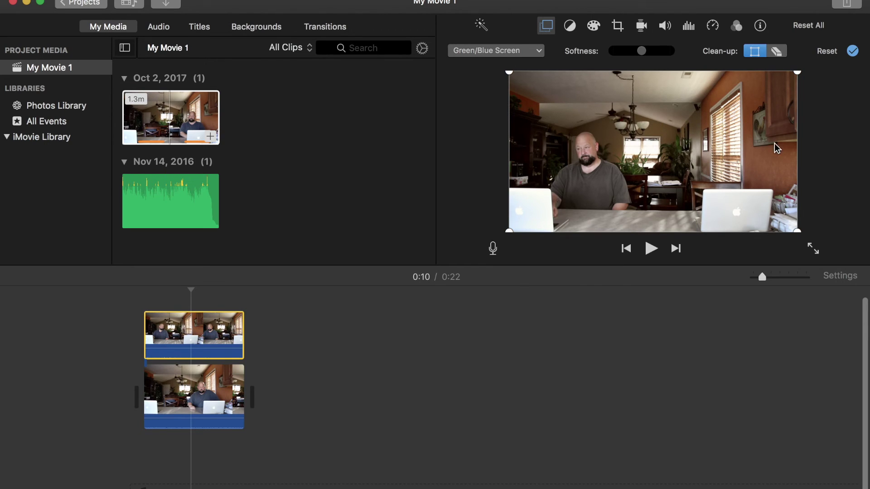
# Step: Pull the right-hand corners of the upper clip's clean-up crop in to just left of mid-frame, between the two men, and set softness to minimum
pyautogui.moveTo(797, 232); pyautogui.dragTo(657, 229)
pyautogui.moveTo(798, 71); pyautogui.dragTo(636, 73)
pyautogui.moveTo(657, 231); pyautogui.dragTo(646, 232)
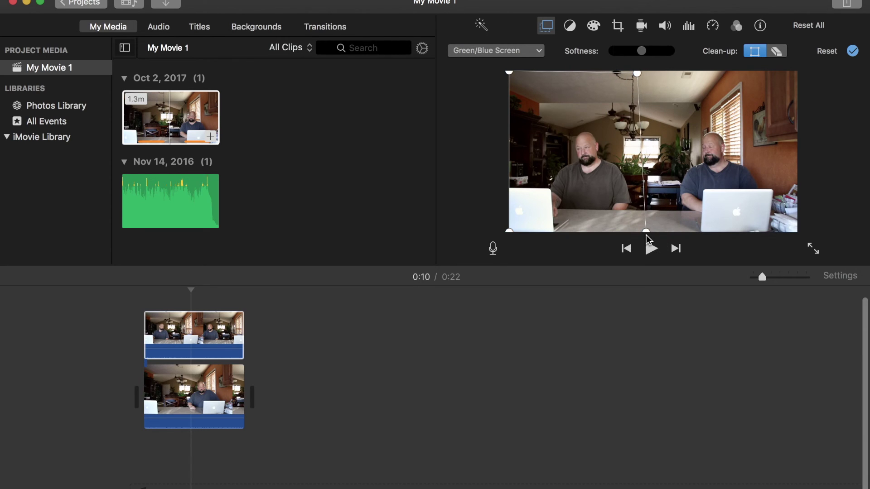
pyautogui.moveTo(637, 75); pyautogui.dragTo(639, 74)
pyautogui.moveTo(646, 231); pyautogui.dragTo(642, 238)
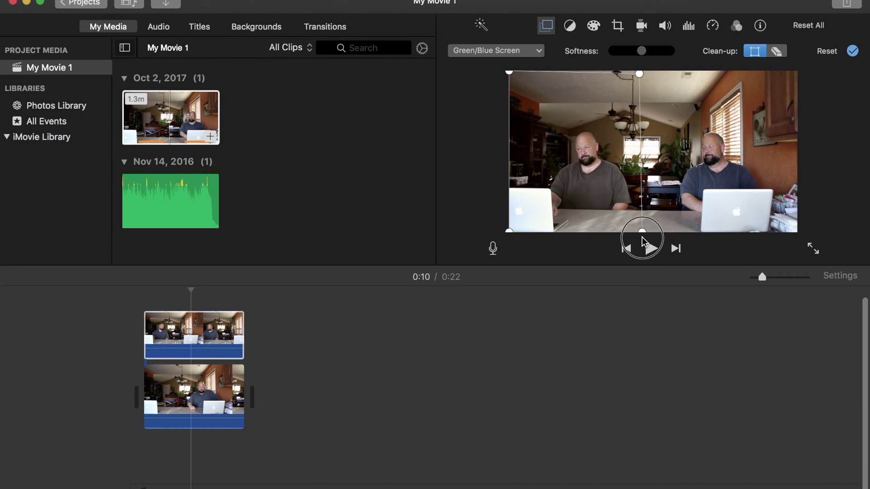
pyautogui.moveTo(639, 69); pyautogui.dragTo(640, 70)
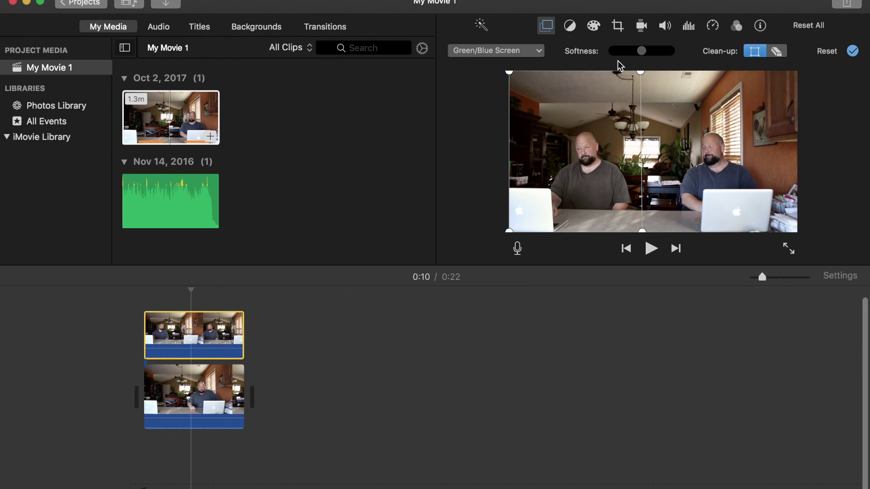
pyautogui.moveTo(639, 51); pyautogui.dragTo(594, 53)
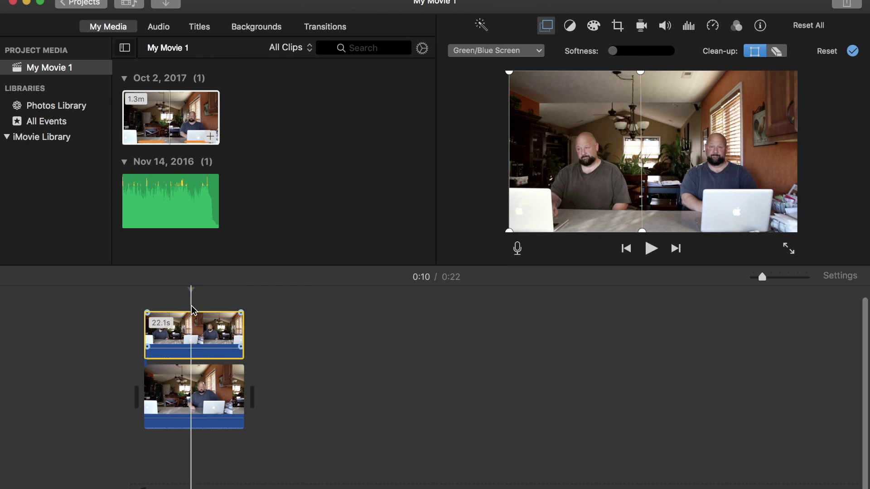
# Step: Set the lower clip's crop style to Crop to Fill and try to extend the crop frame past the image's left edge
pyautogui.click(211, 394)
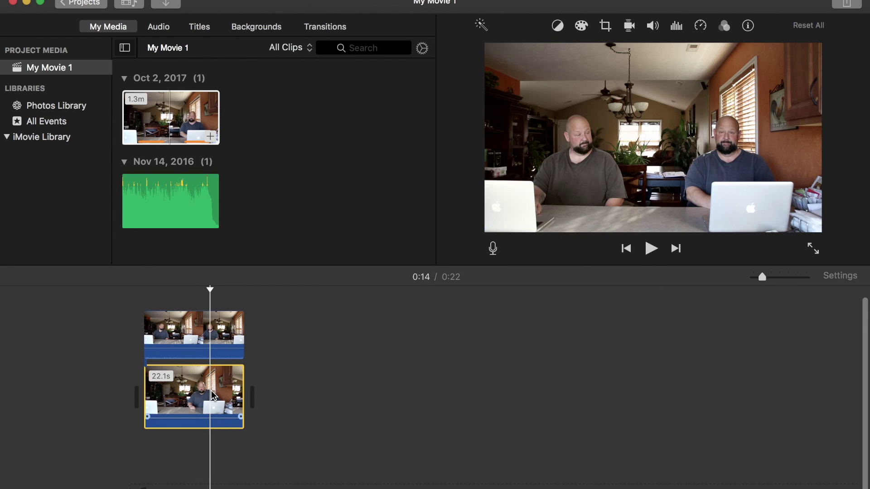
pyautogui.click(604, 26)
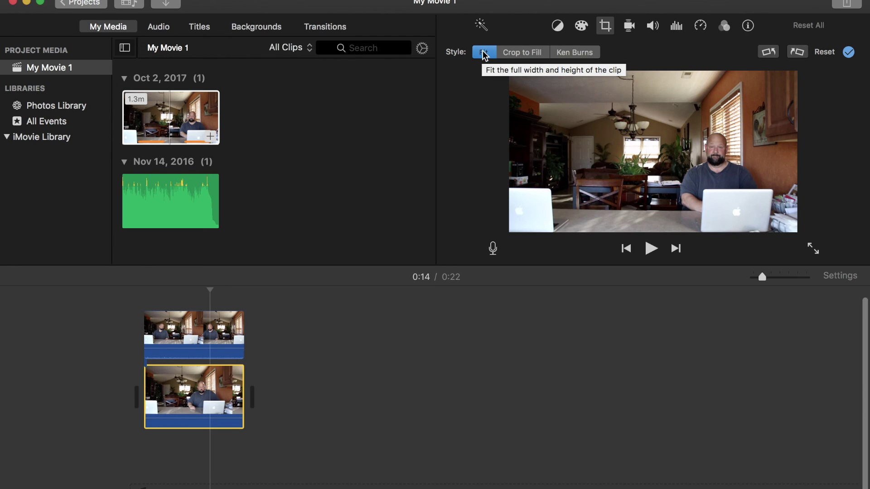
pyautogui.click(516, 53)
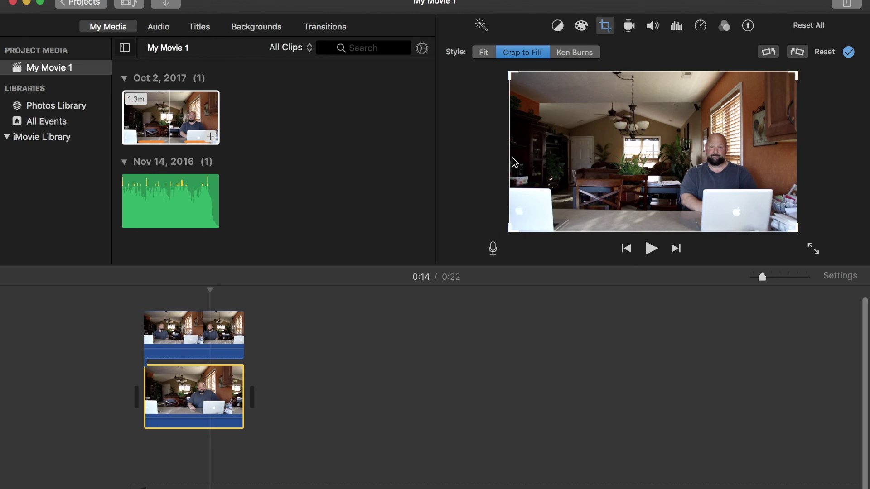
pyautogui.moveTo(509, 154)
pyautogui.mouseDown()
pyautogui.moveTo(532, 153)
pyautogui.moveTo(504, 154)
pyautogui.mouseUp()
pyautogui.moveTo(510, 78); pyautogui.dragTo(469, 73)
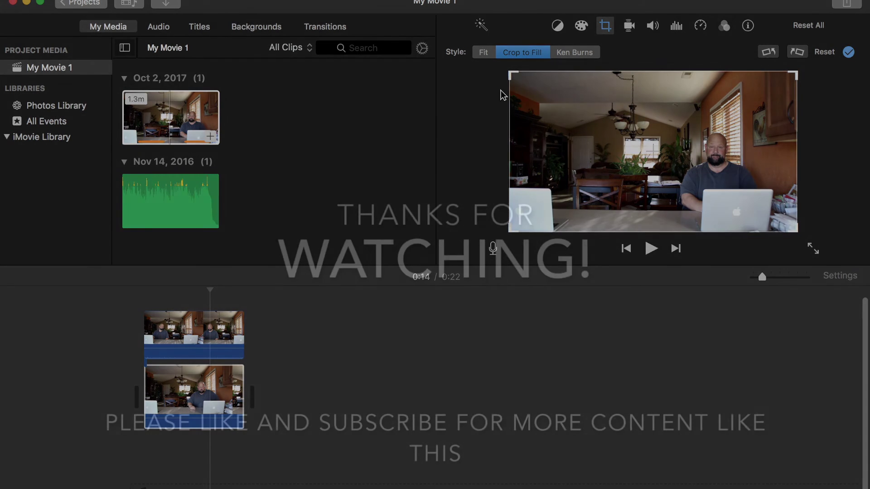